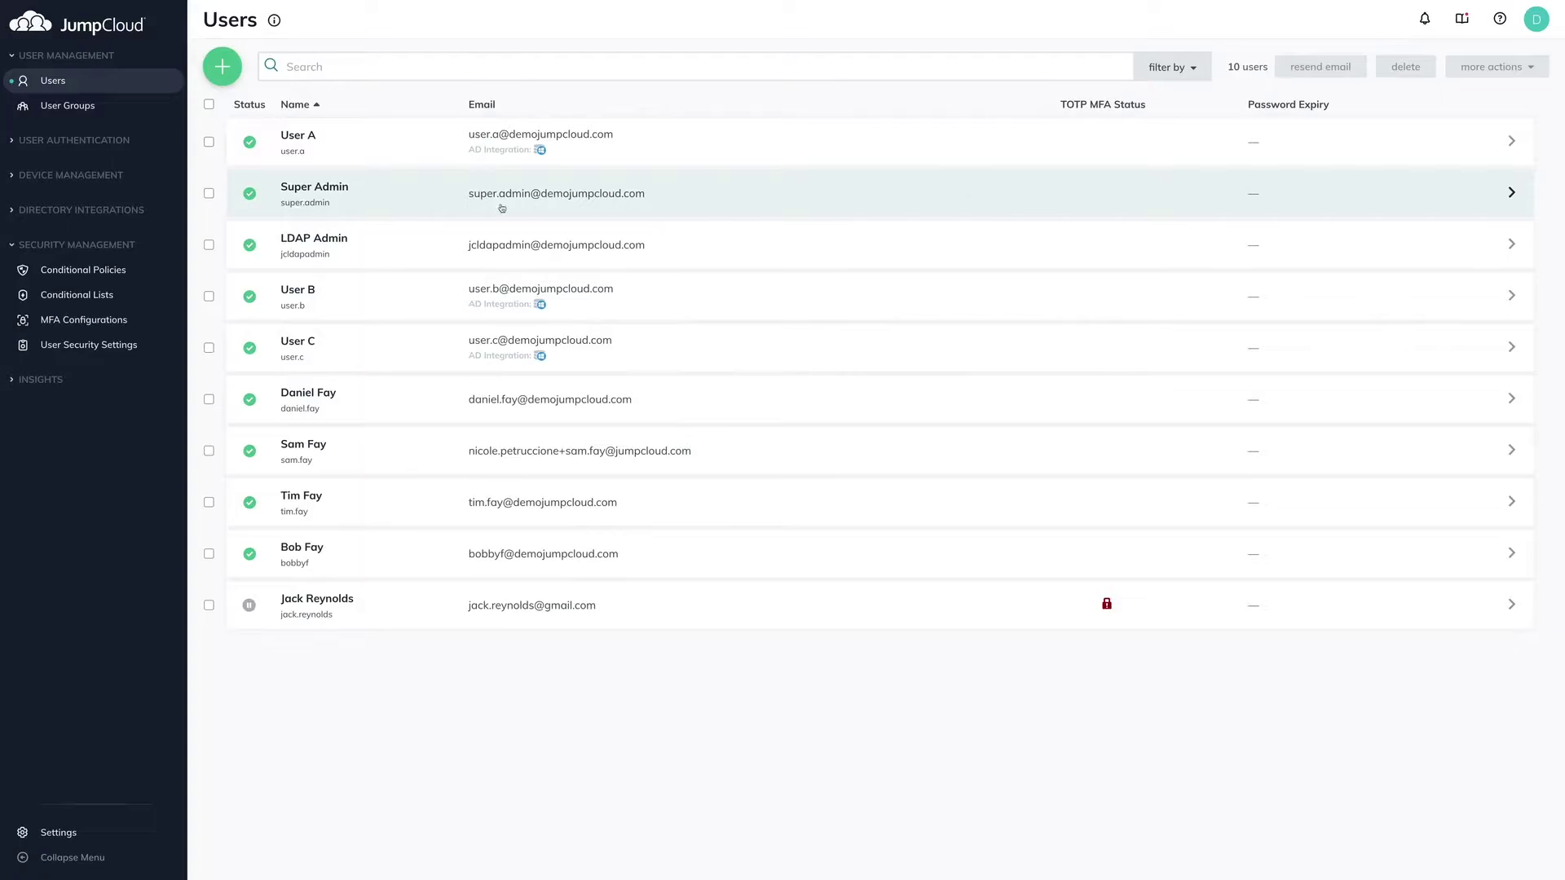
Start a new conditional policy named 'MFA Required for Remote Workers', described as enforcing MFA for the remote workers user group
click(113, 270)
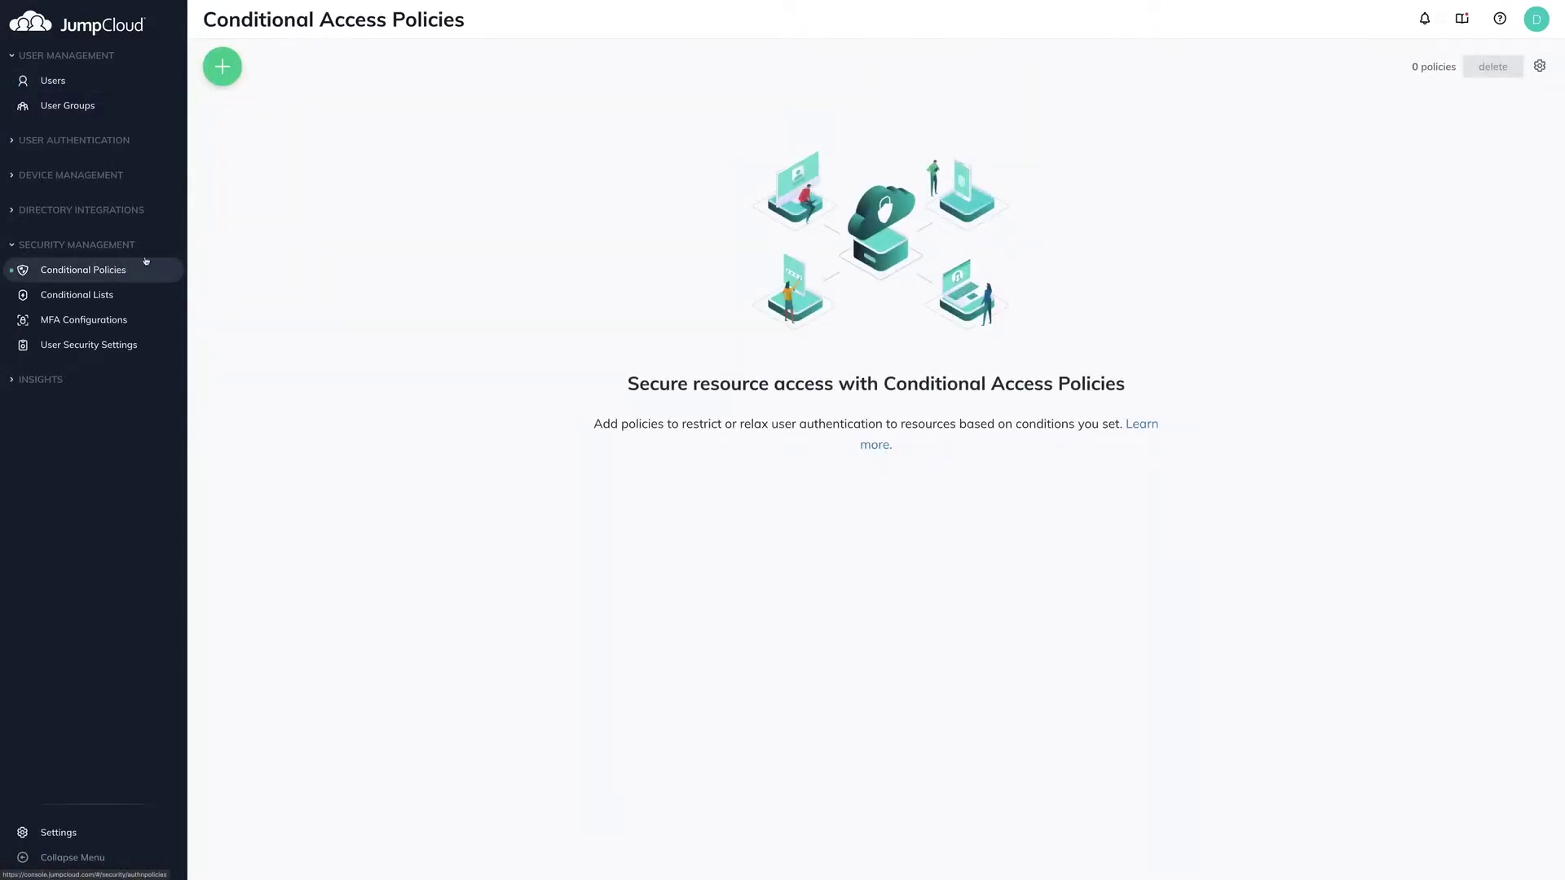
click(232, 77)
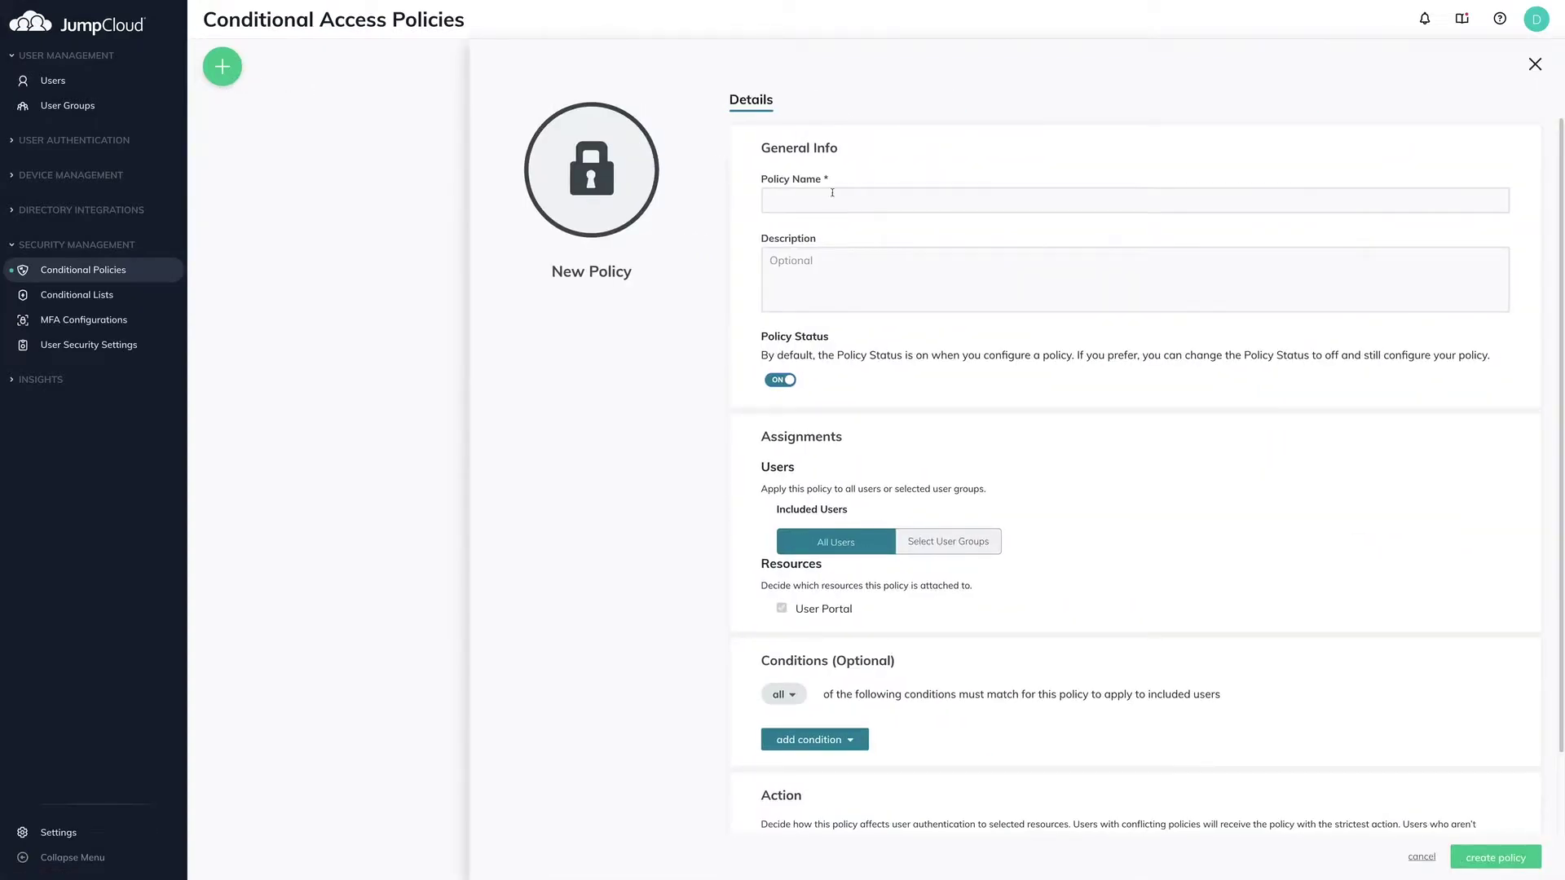
click(832, 193)
text(MFA requi)
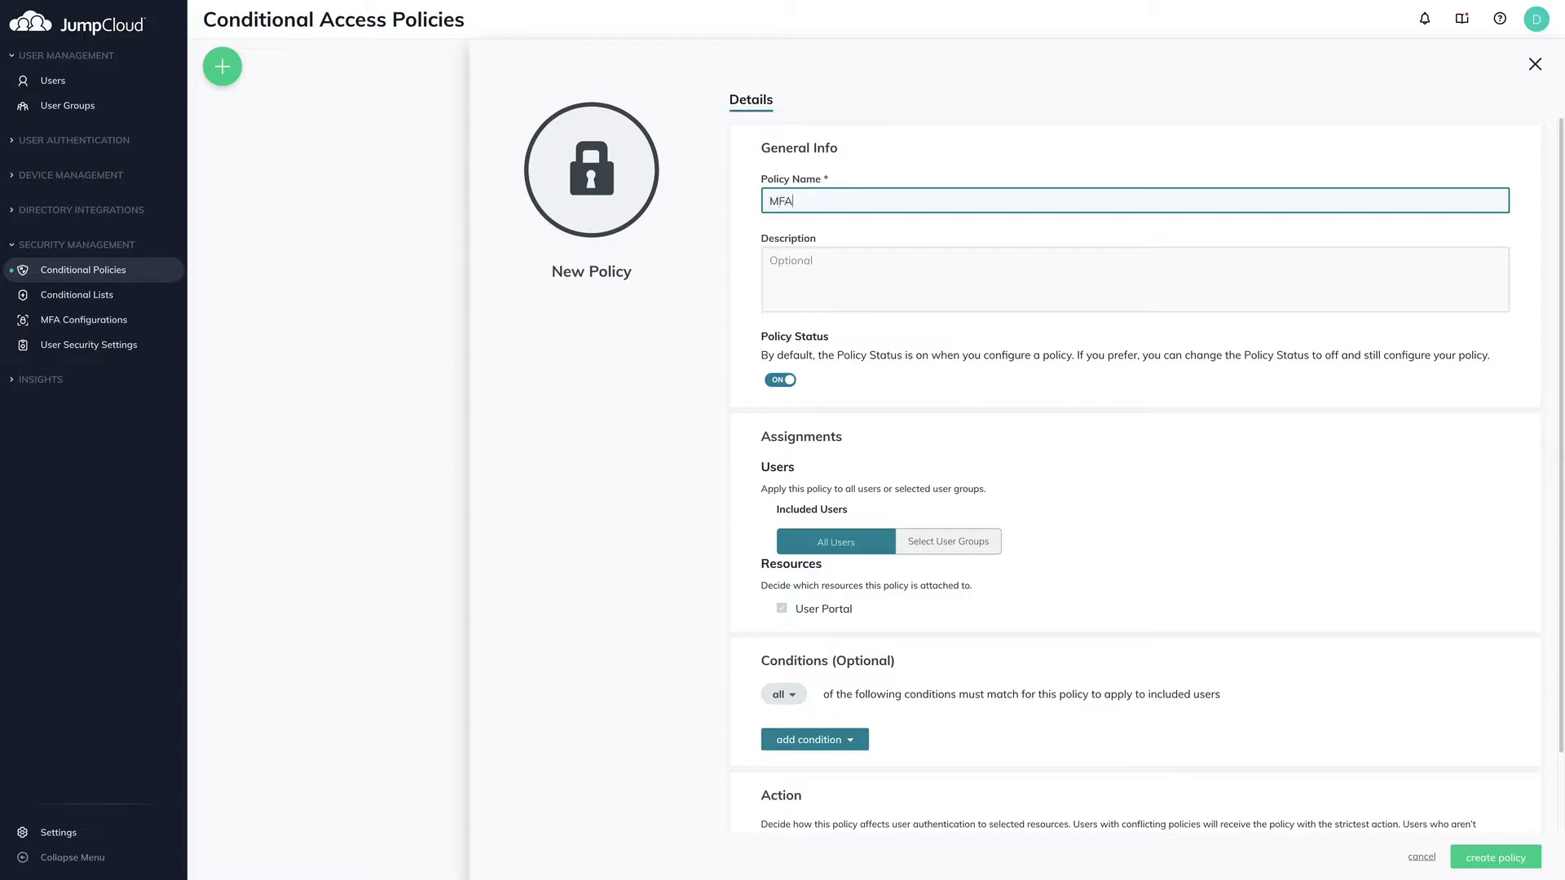
key(BackSpace)
key(BackSpace)
key(BackSpace)
key(BackSpace)
key(BackSpace)
text(Required for Remote Workers)
key(Tab)
text(Policy to enforce MFA for remote workers user group)
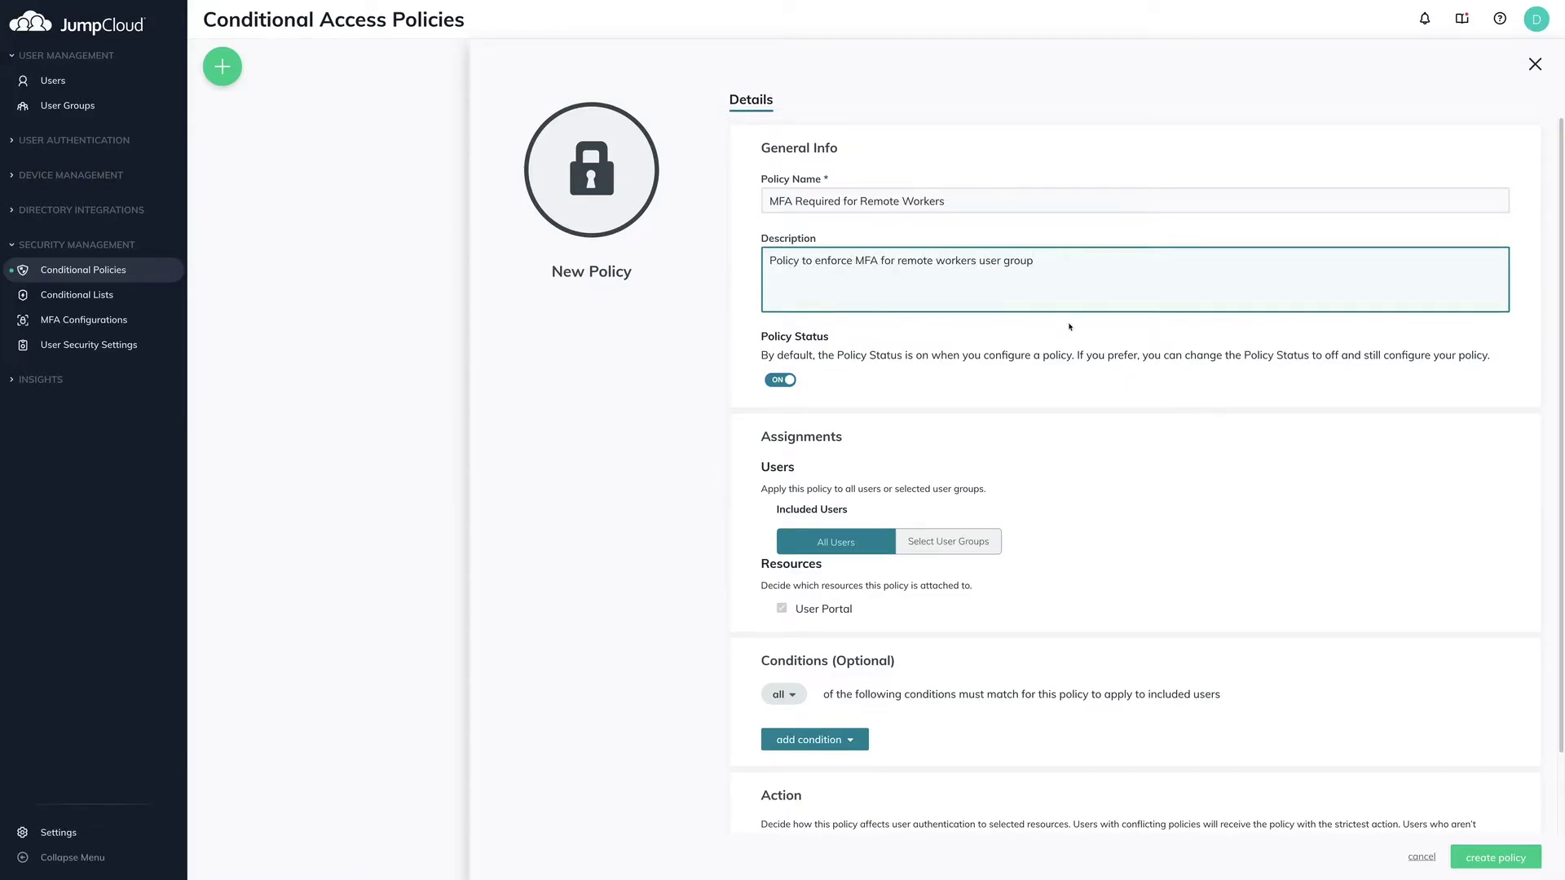
Apply the policy only to the Remote Workers user group, found by searching 'Remote'
scroll(1019, 391, down, 1)
click(941, 455)
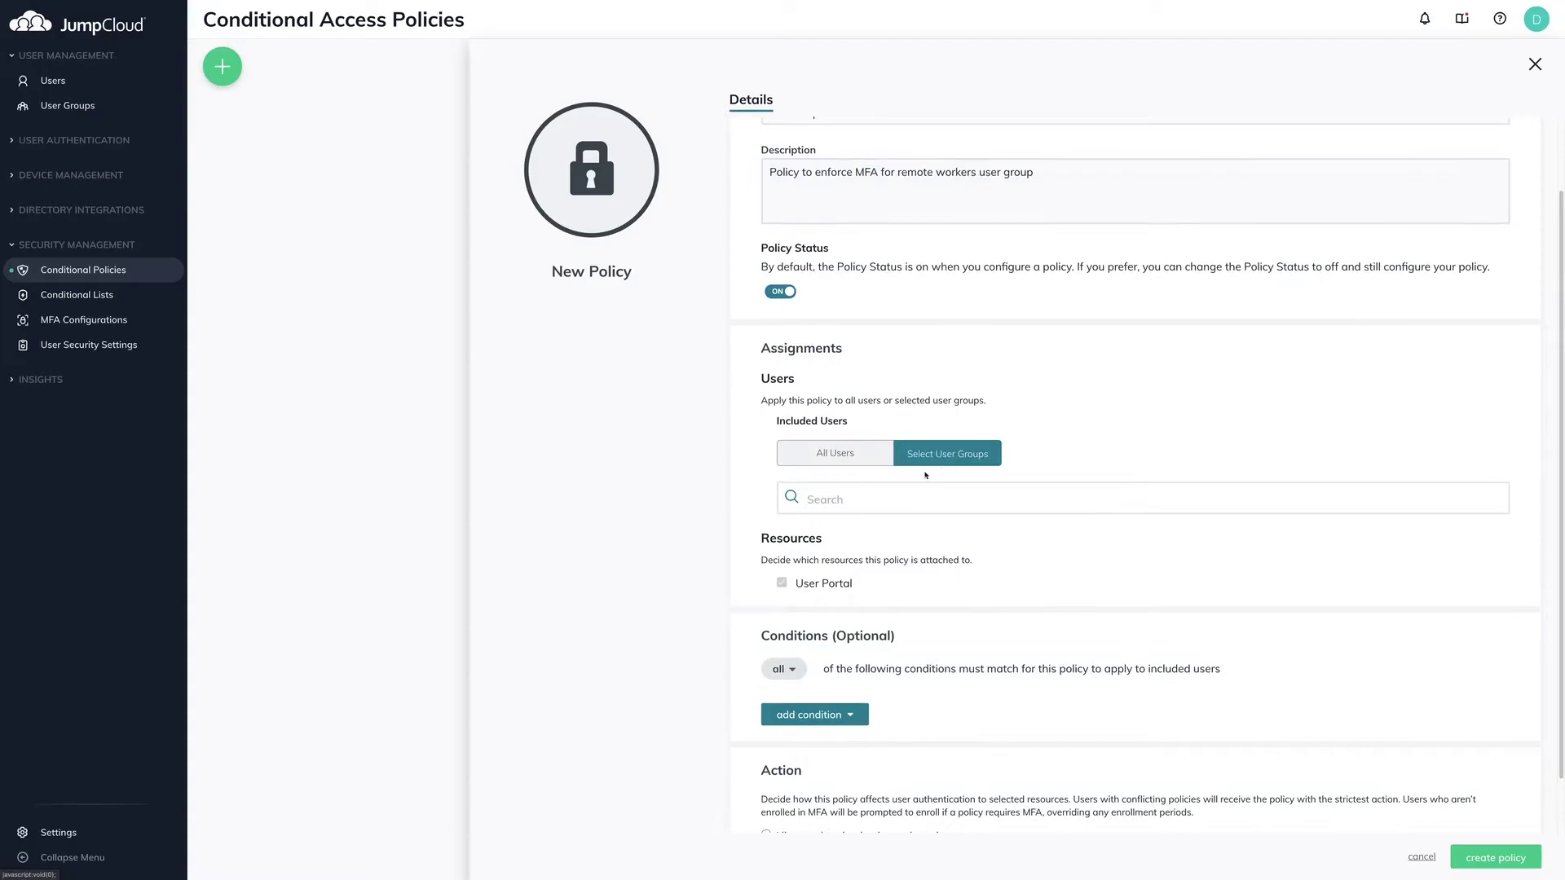
click(926, 499)
text(Remote)
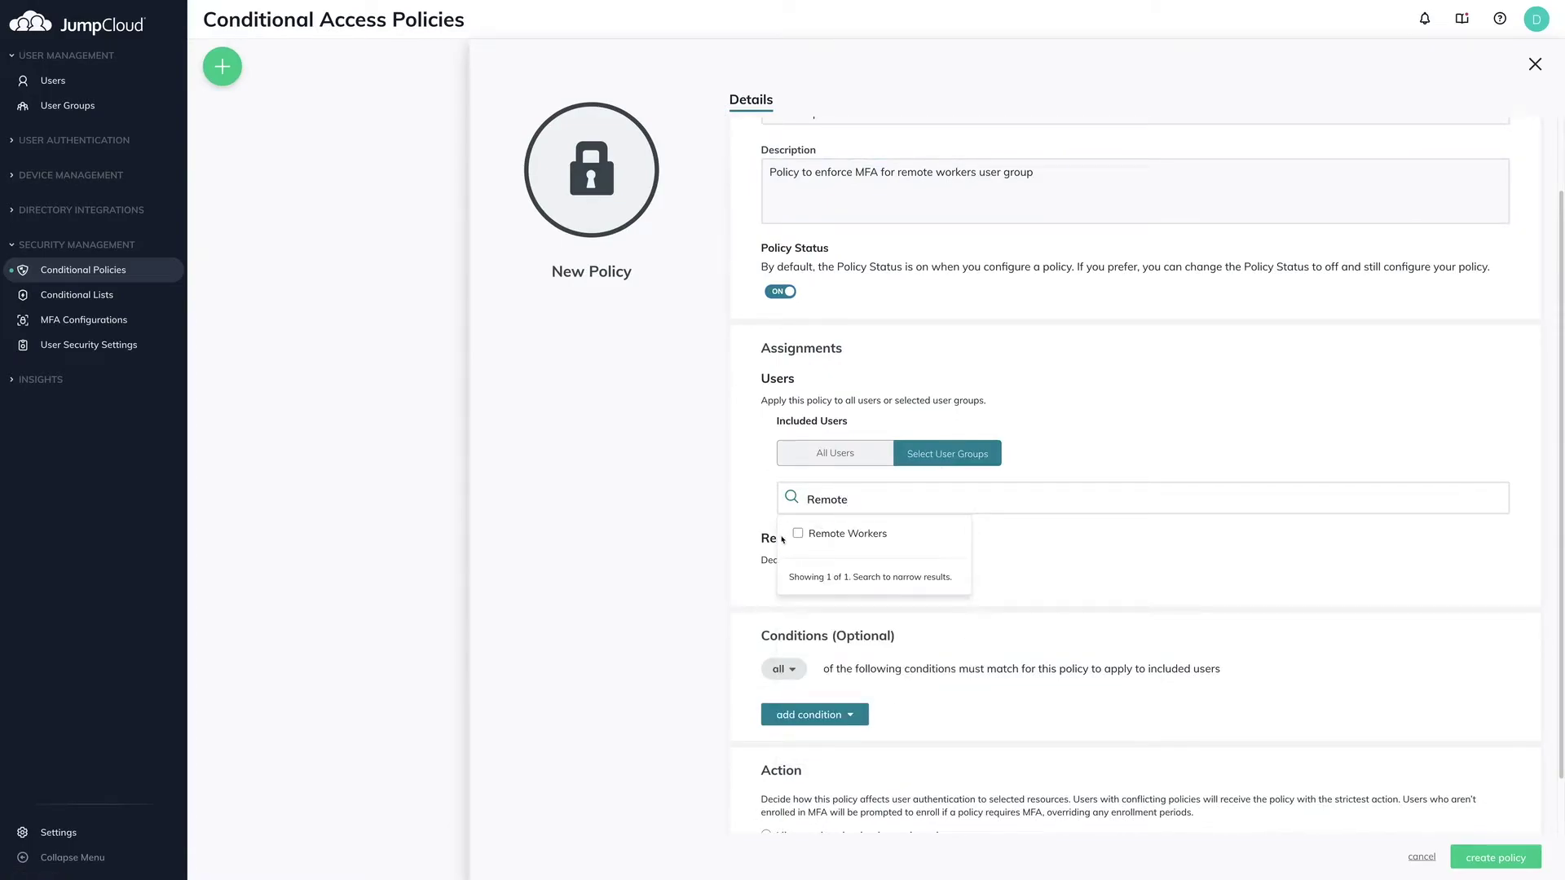
click(795, 536)
click(1090, 552)
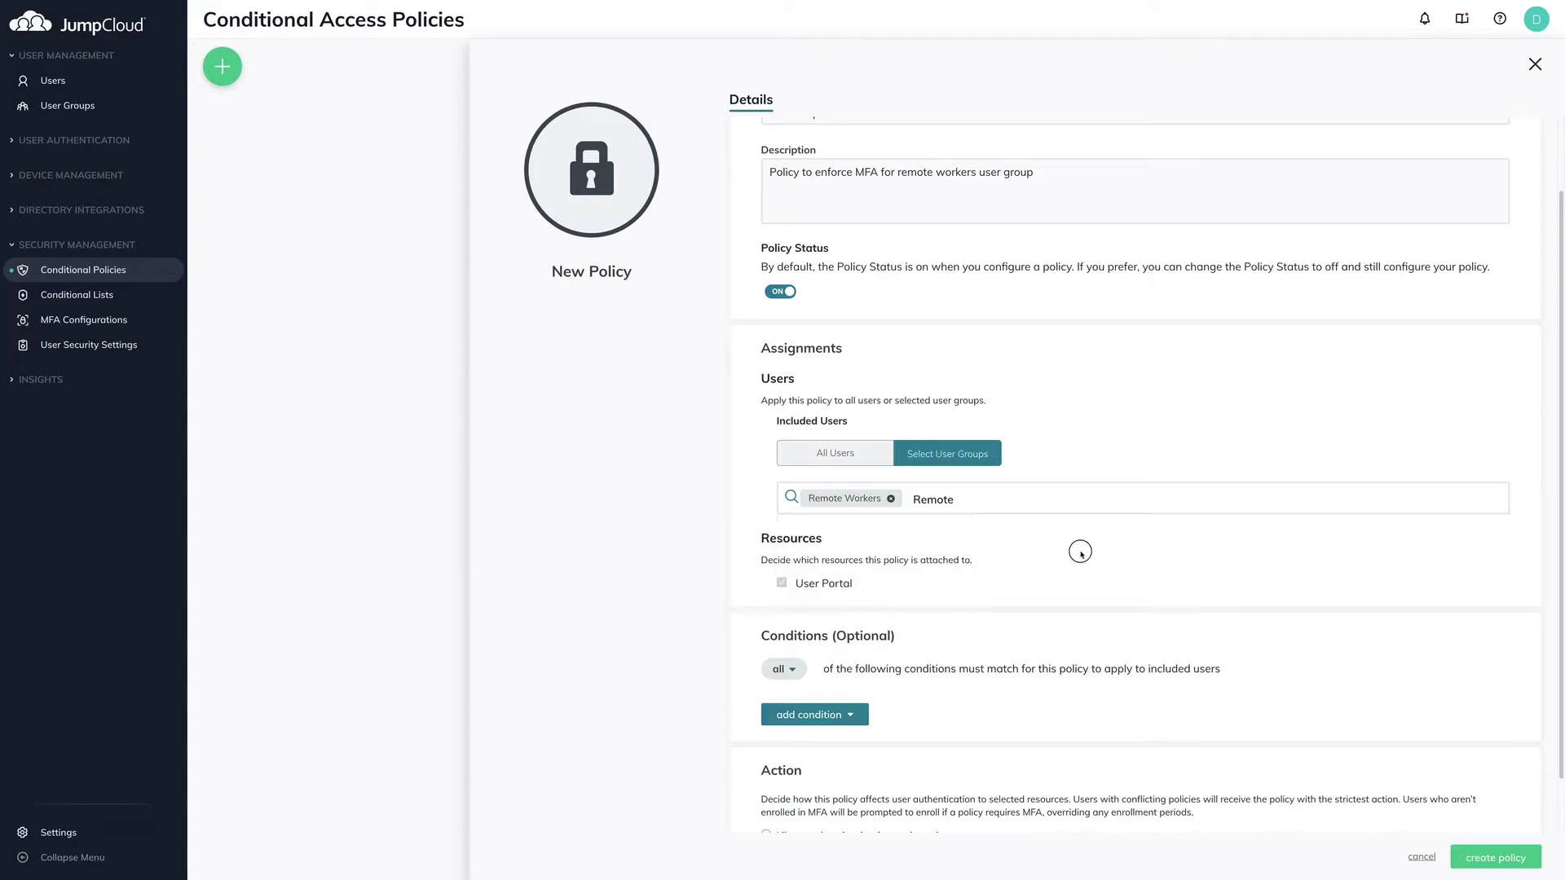
scroll(1063, 549, down, 1)
scroll(1063, 548, down, 1)
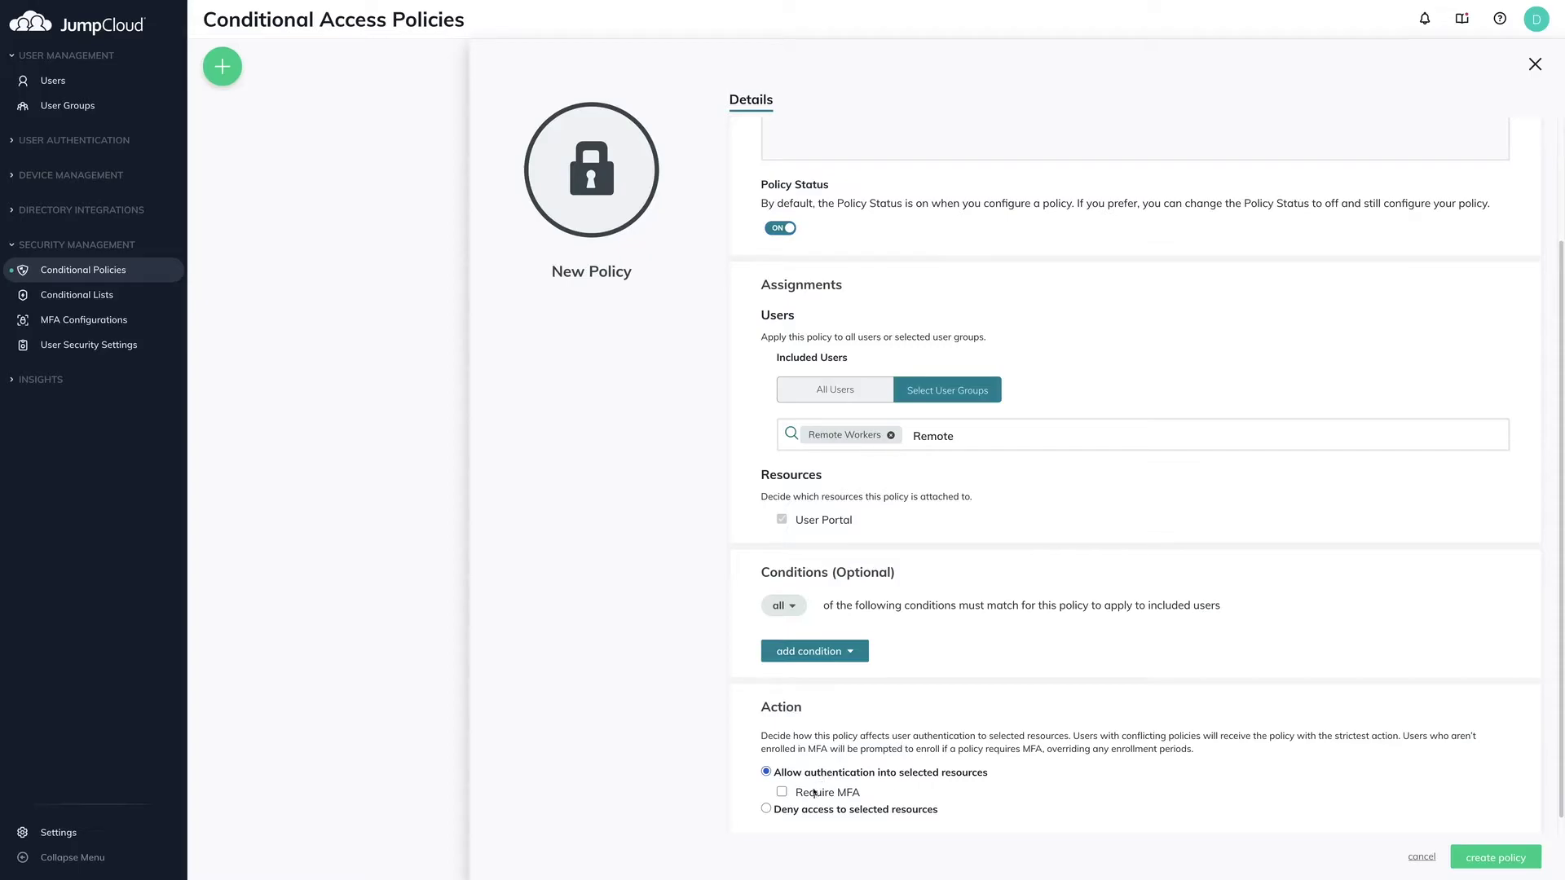
Require MFA on allowed logins, accept the MFA enrollment notice, and create the policy
click(806, 793)
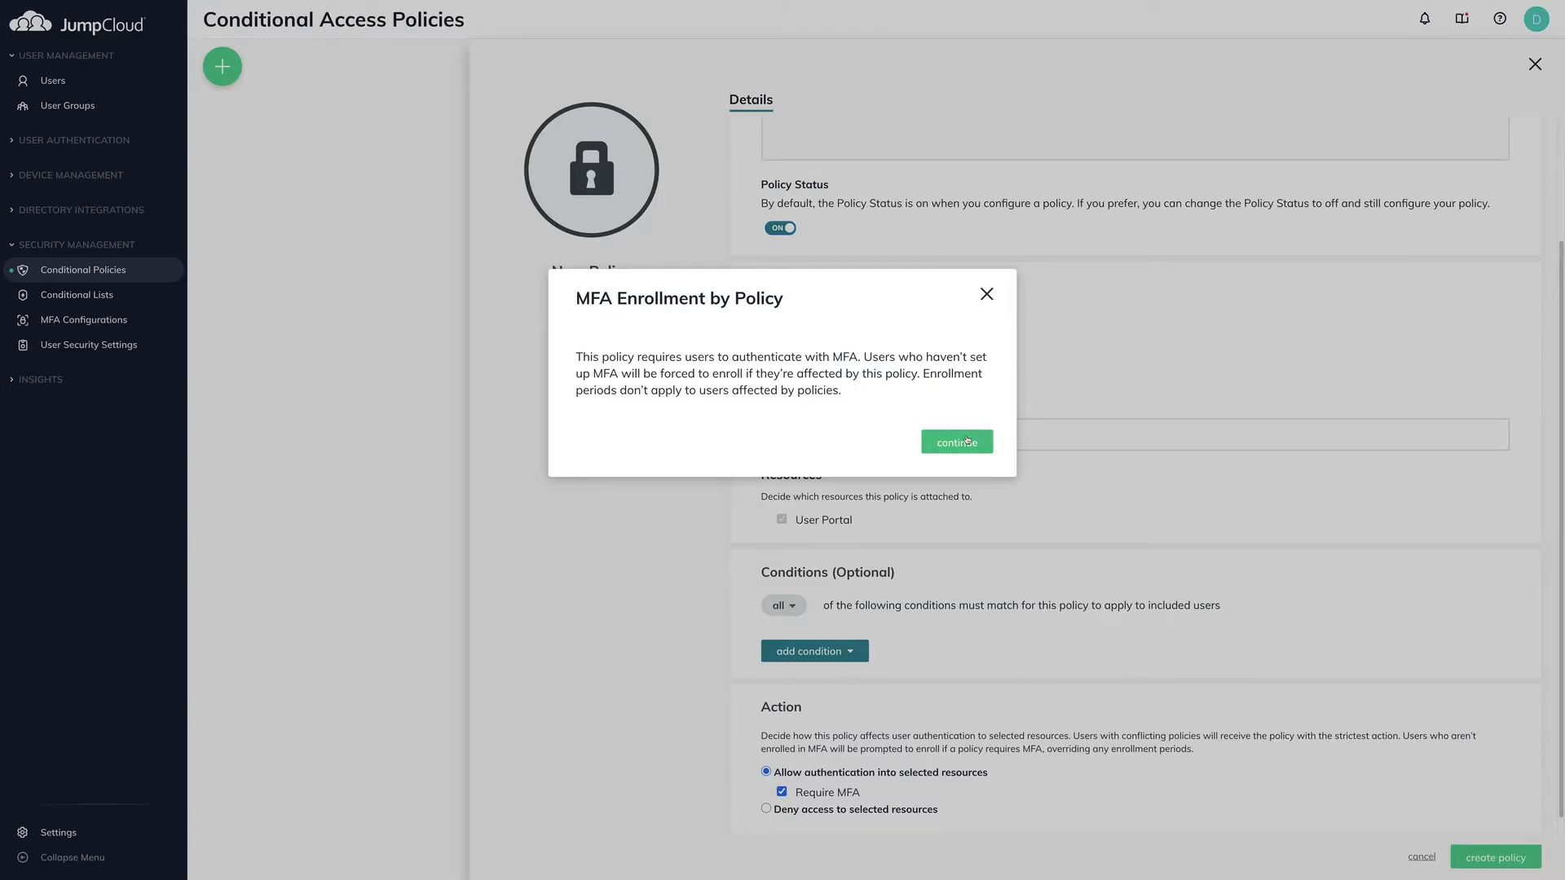
click(966, 440)
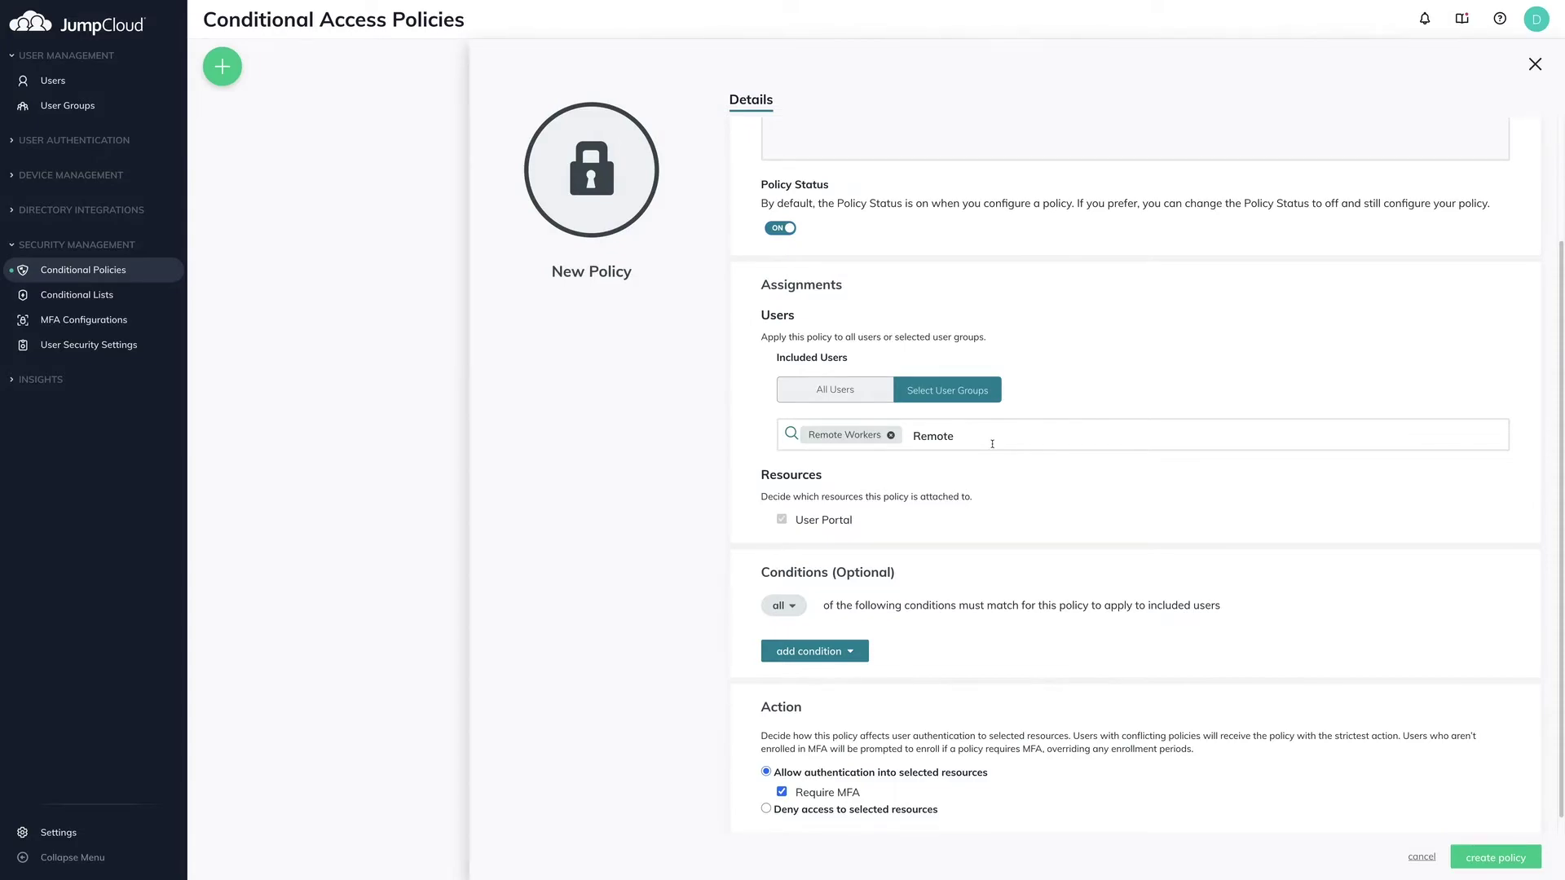
click(1495, 857)
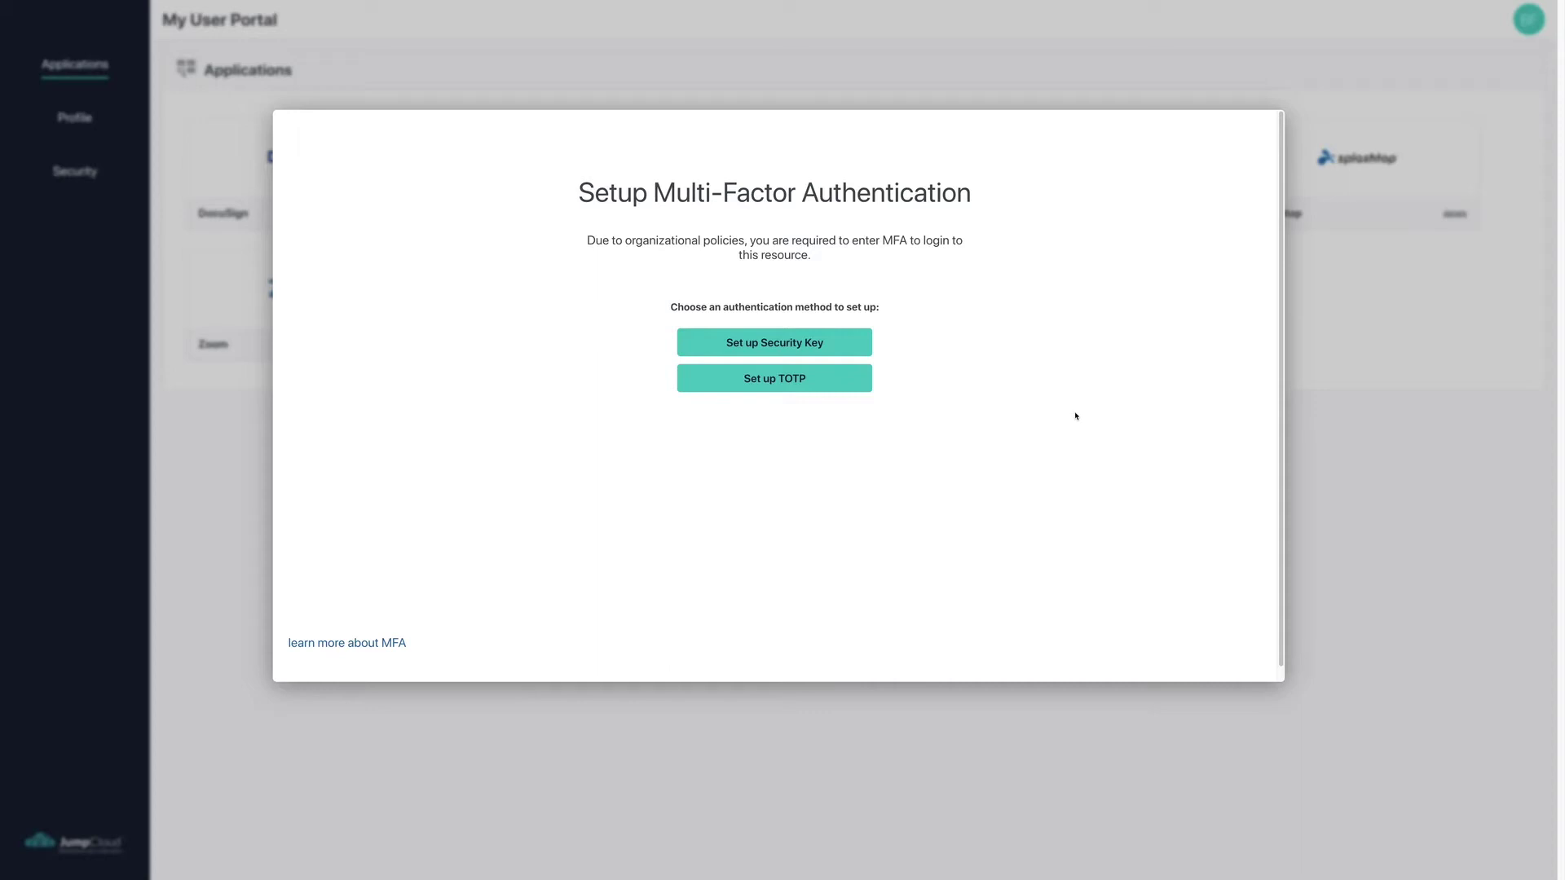
click(817, 382)
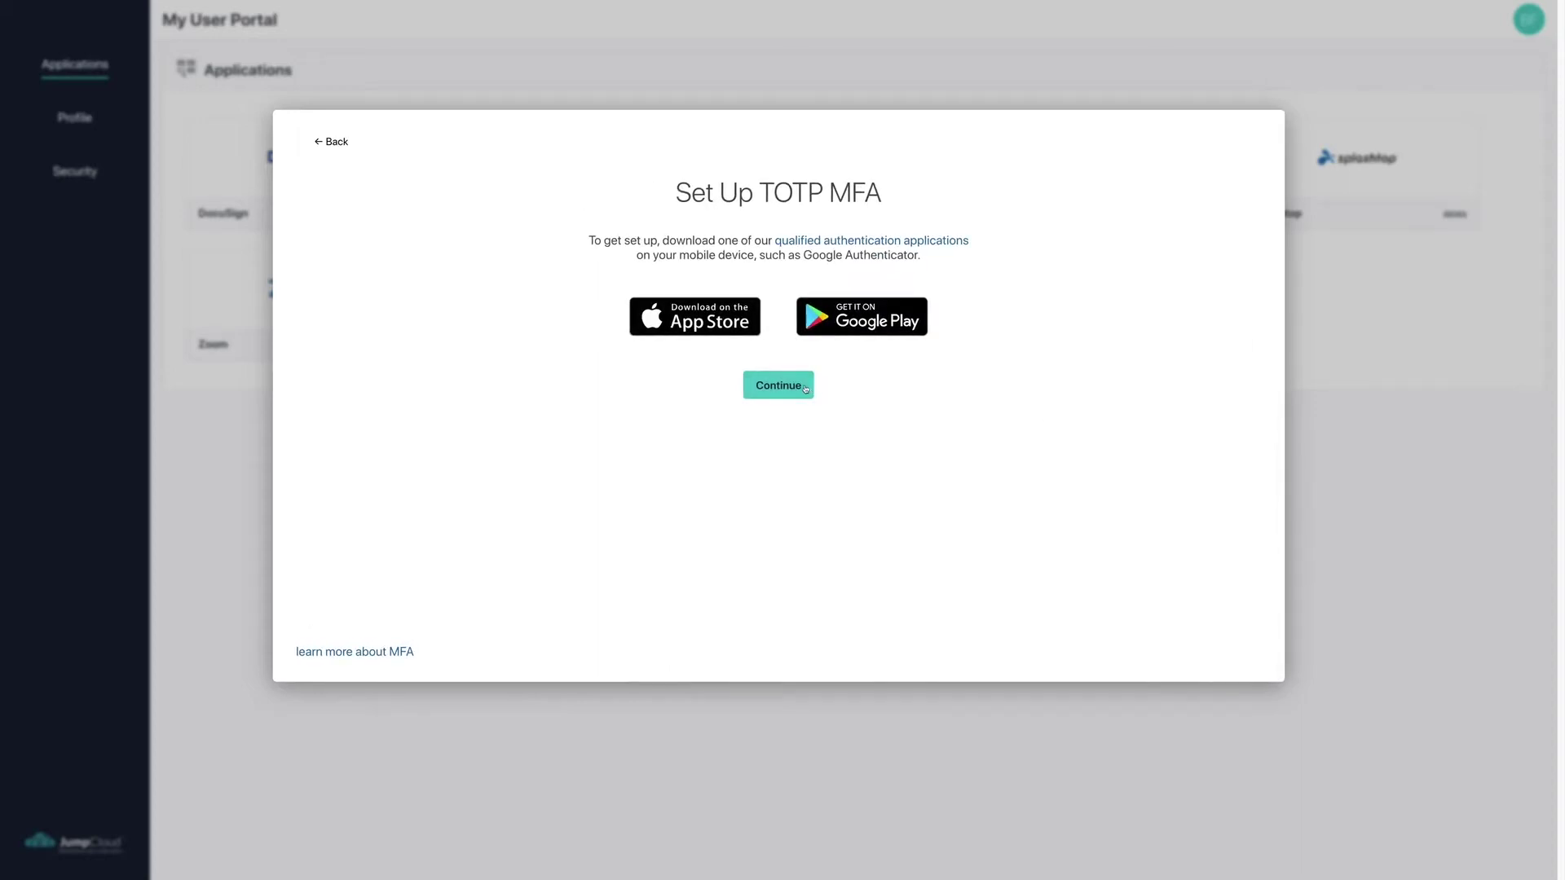
click(805, 388)
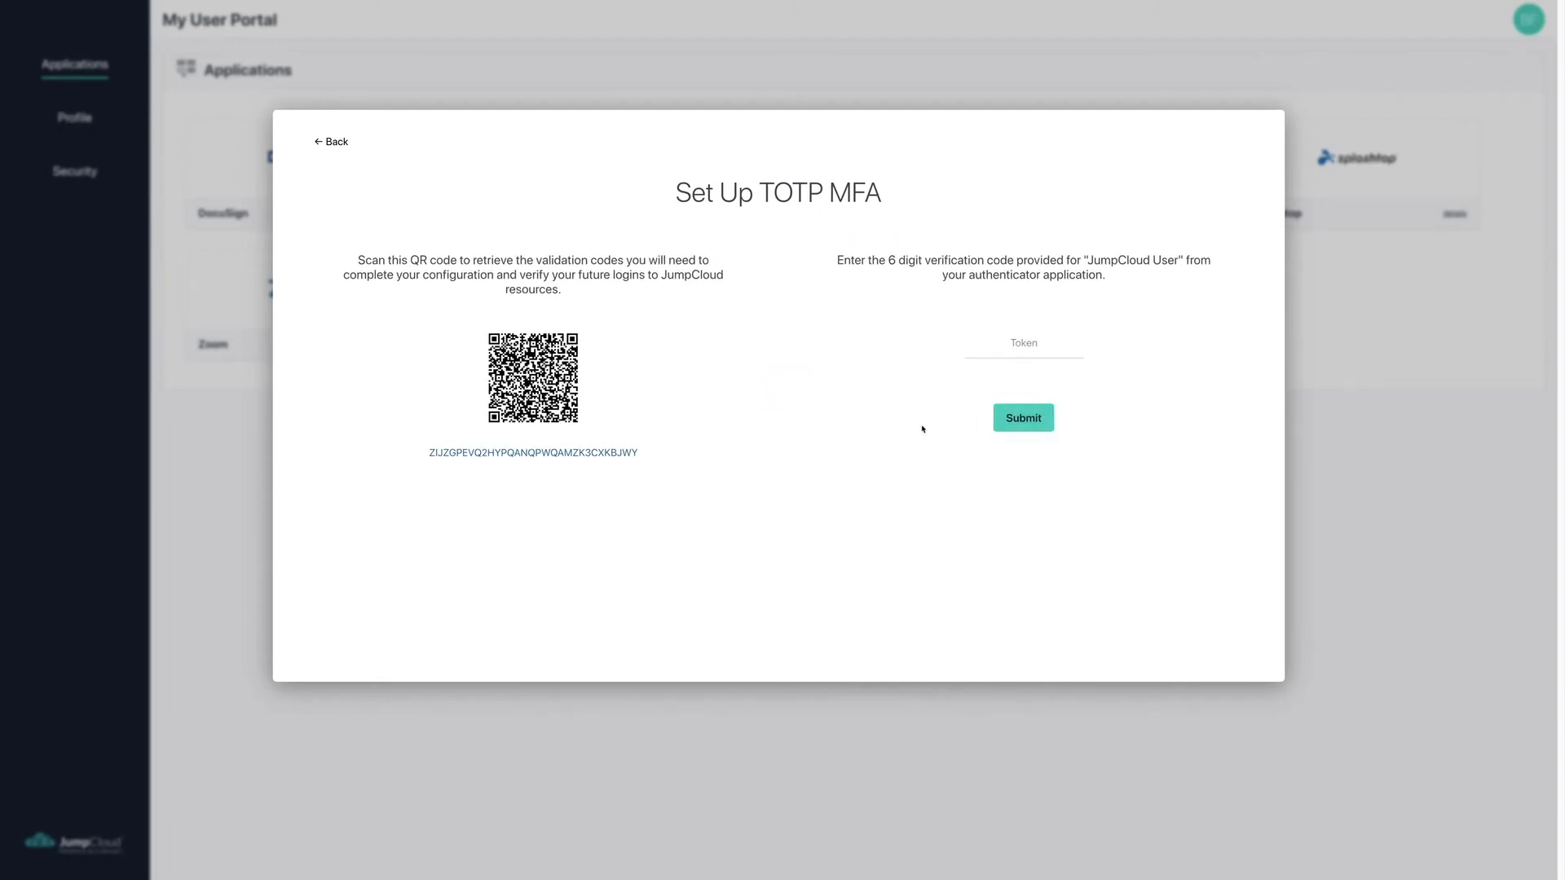
click(1022, 341)
key(Return)
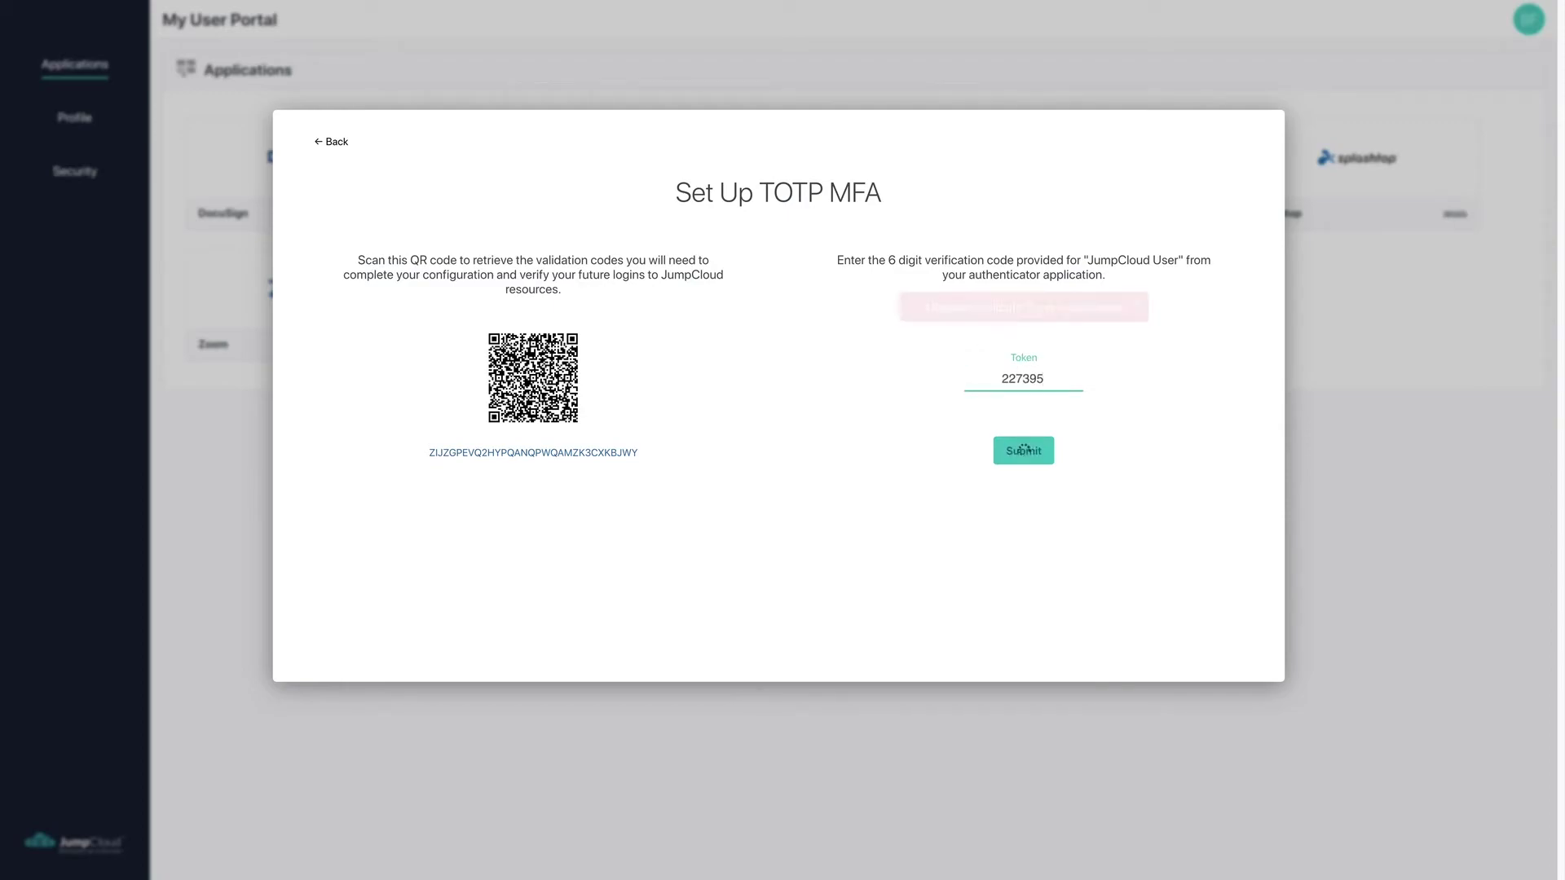
drag(1052, 374, 972, 377)
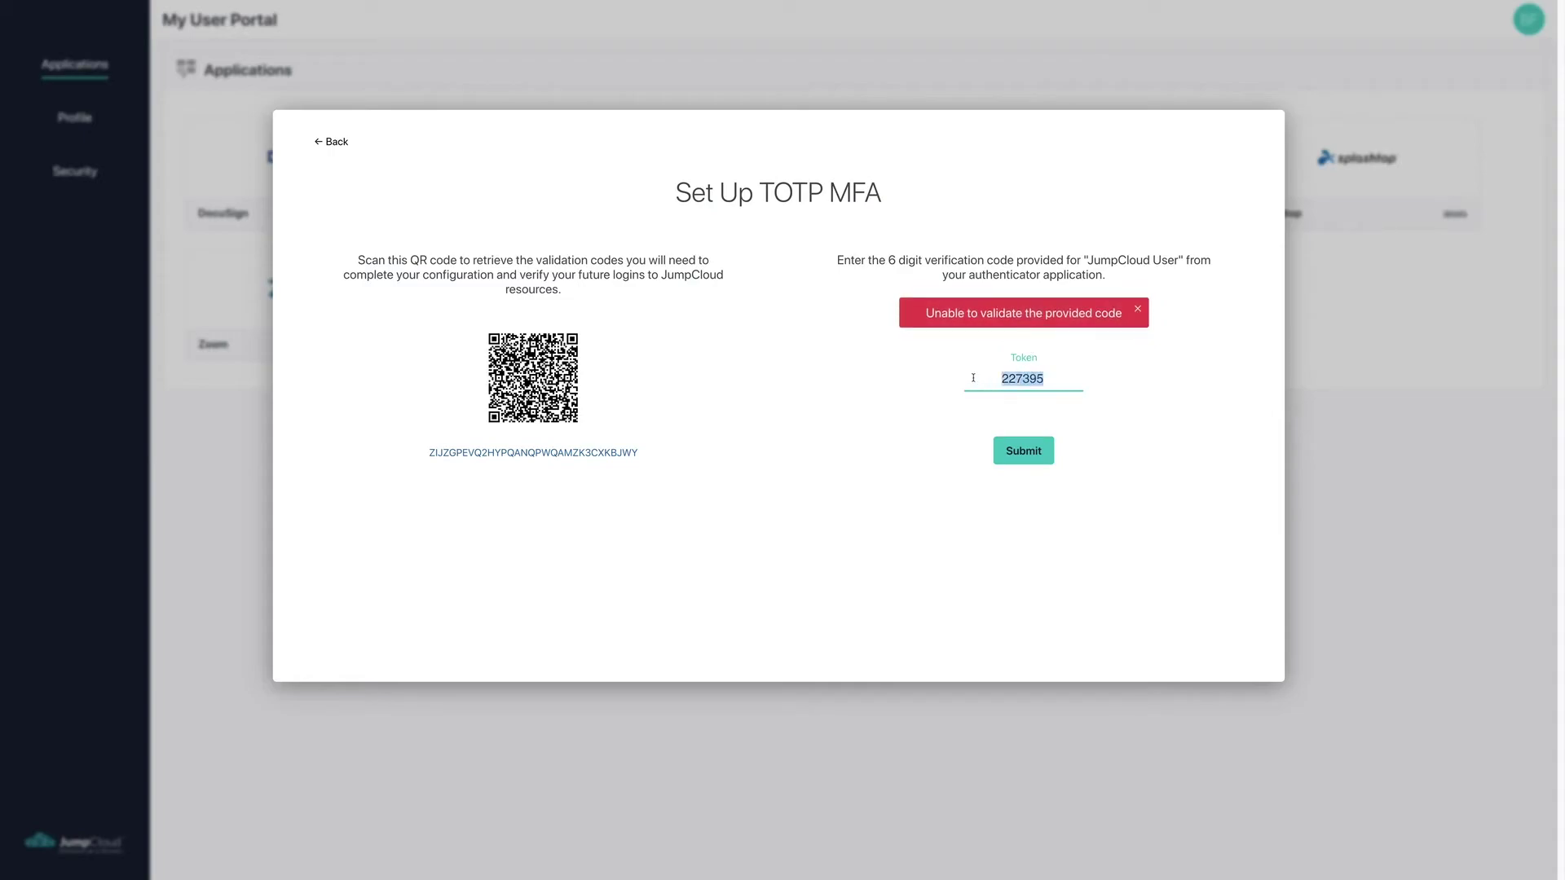
key(BackSpace)
key(Return)
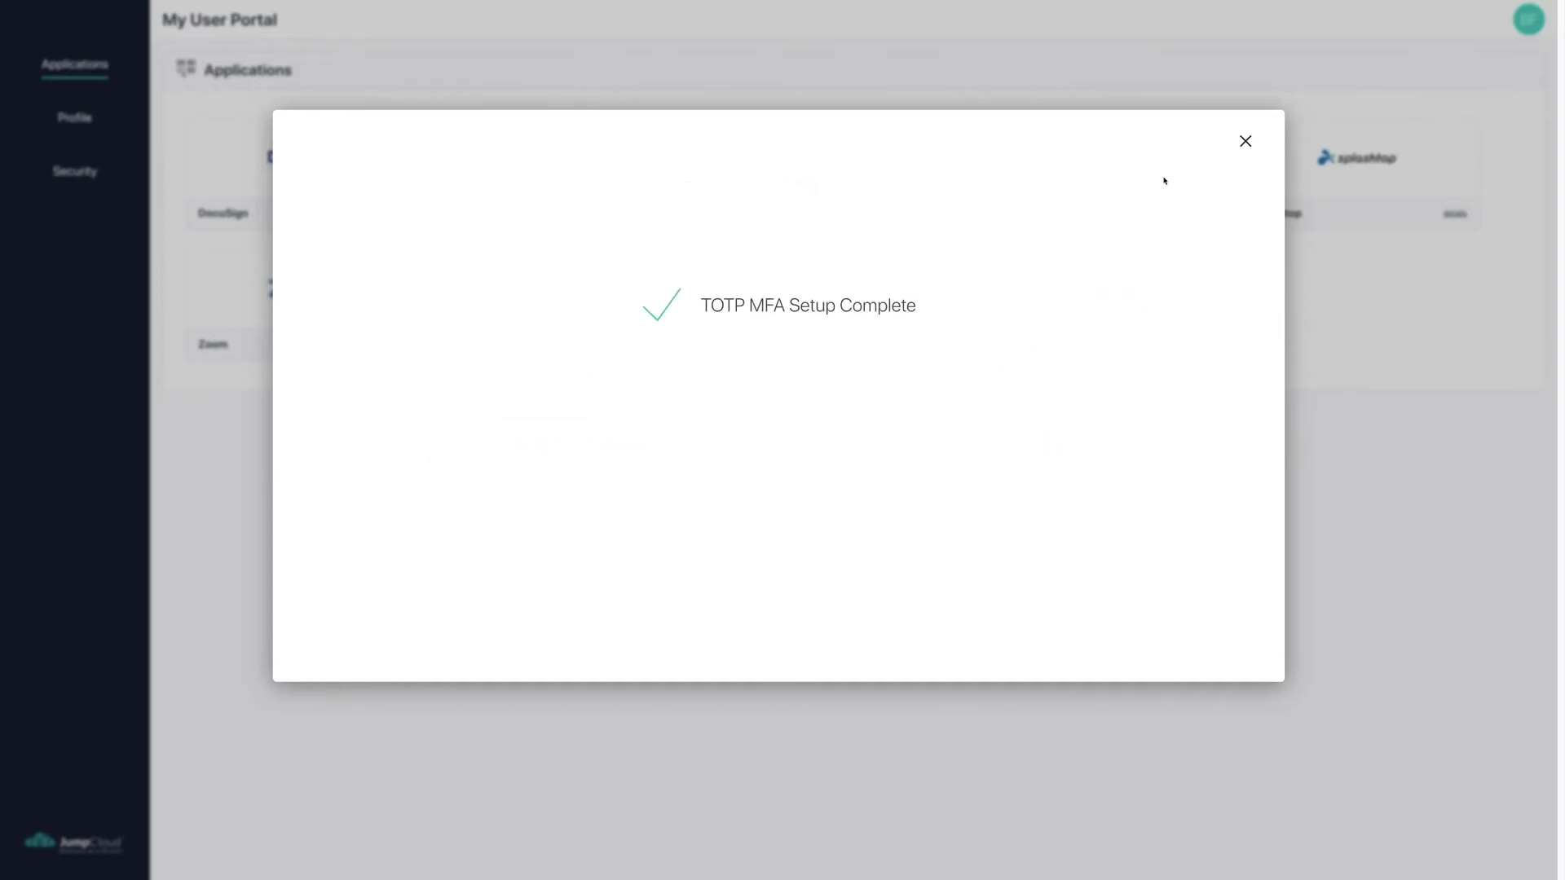
click(1245, 141)
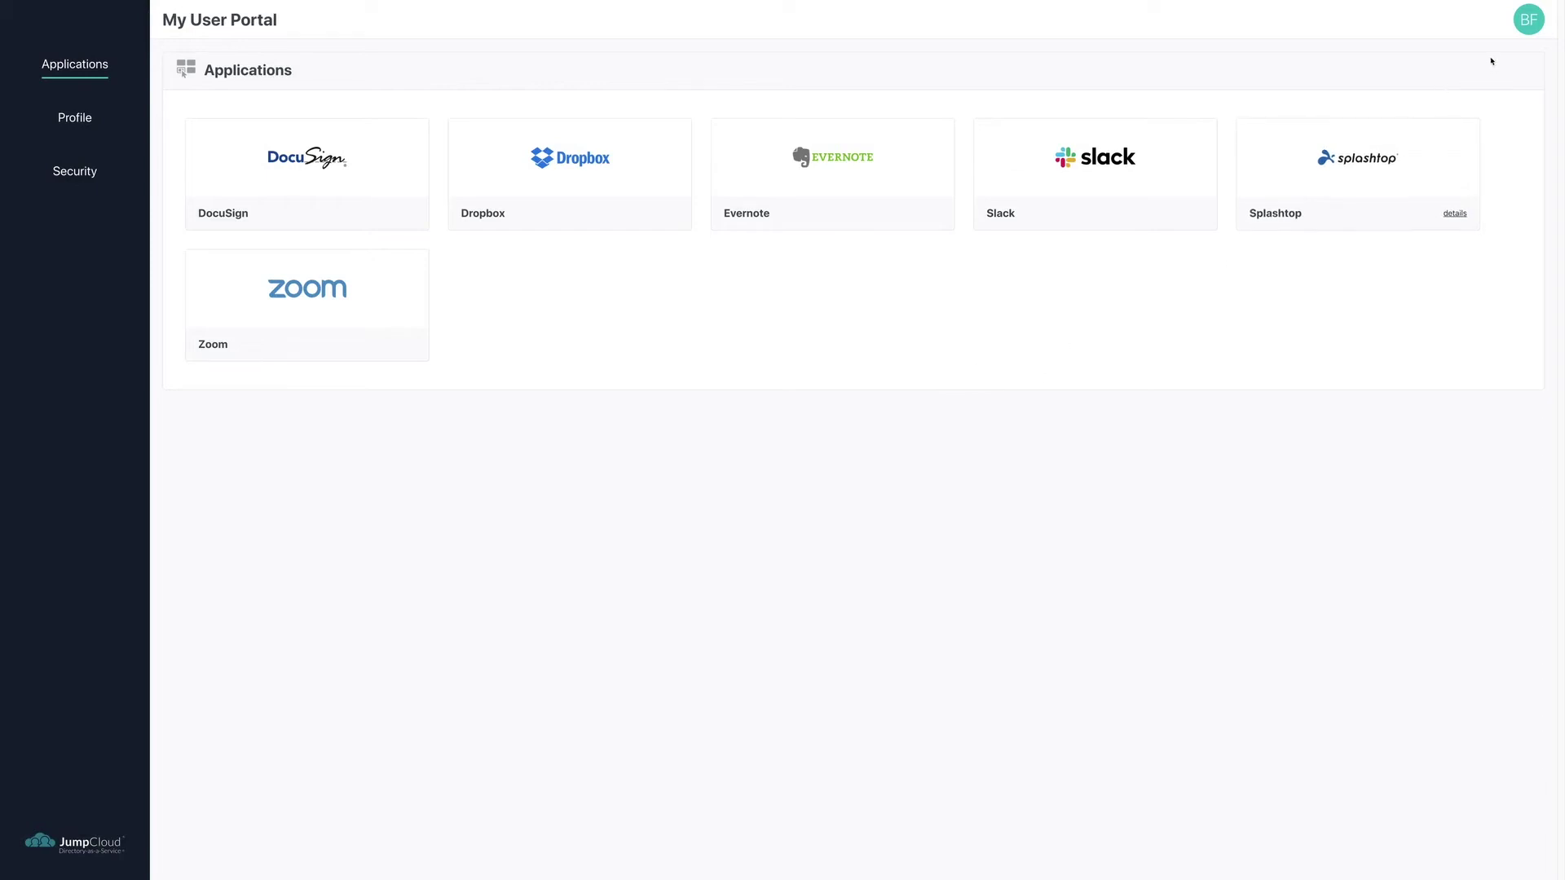
Sign out, log back in with the user's email and password, and continue with TOTP for MFA
click(1522, 23)
click(1355, 119)
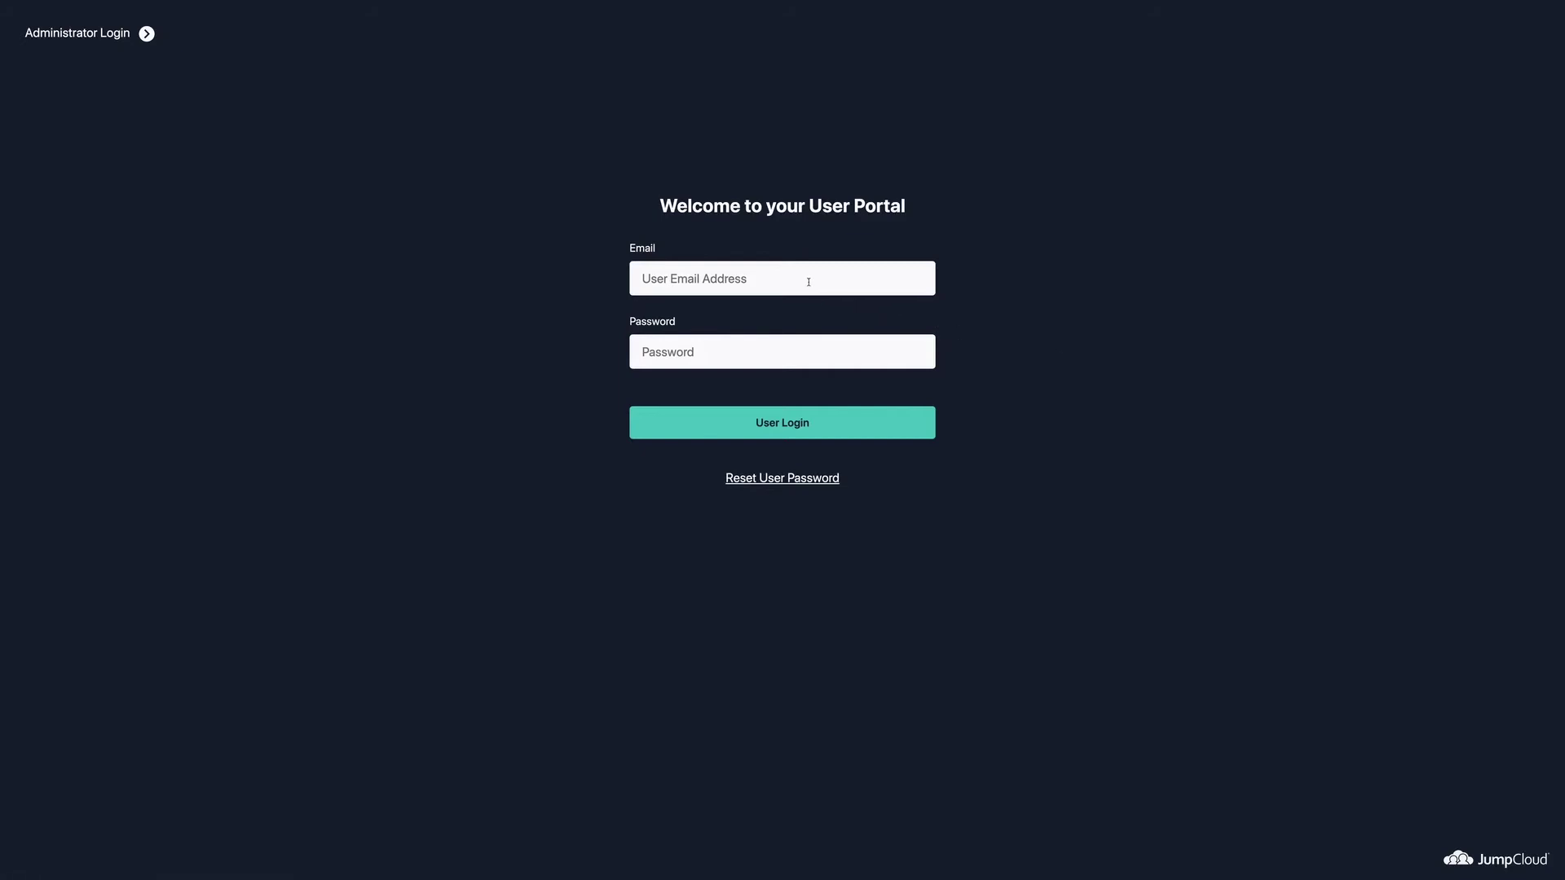
click(808, 282)
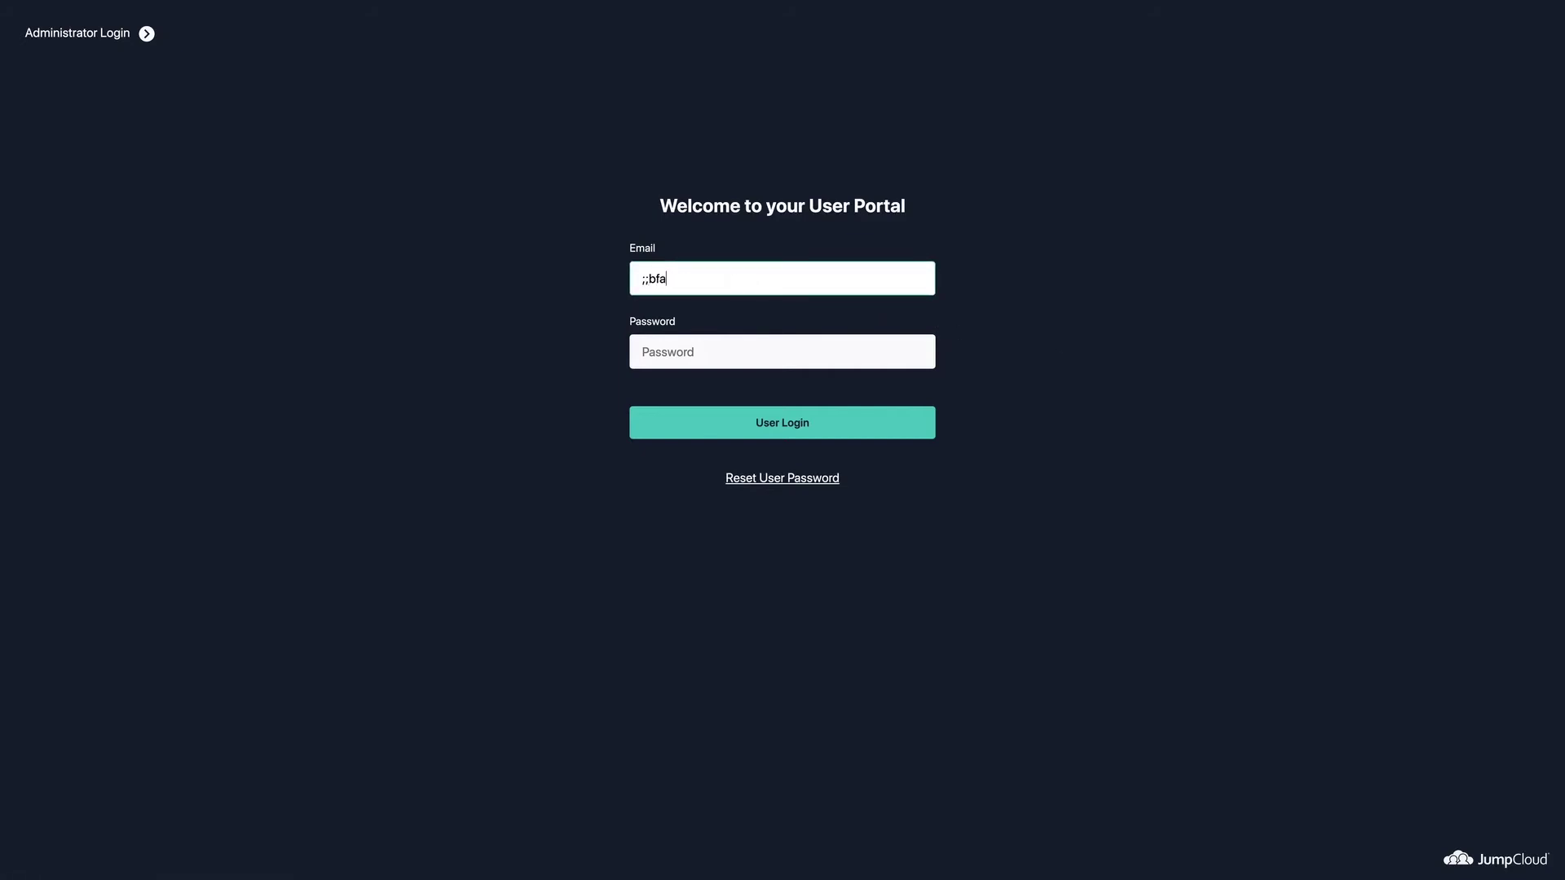
key(Tab)
text(pxxxxxxxxxxx)
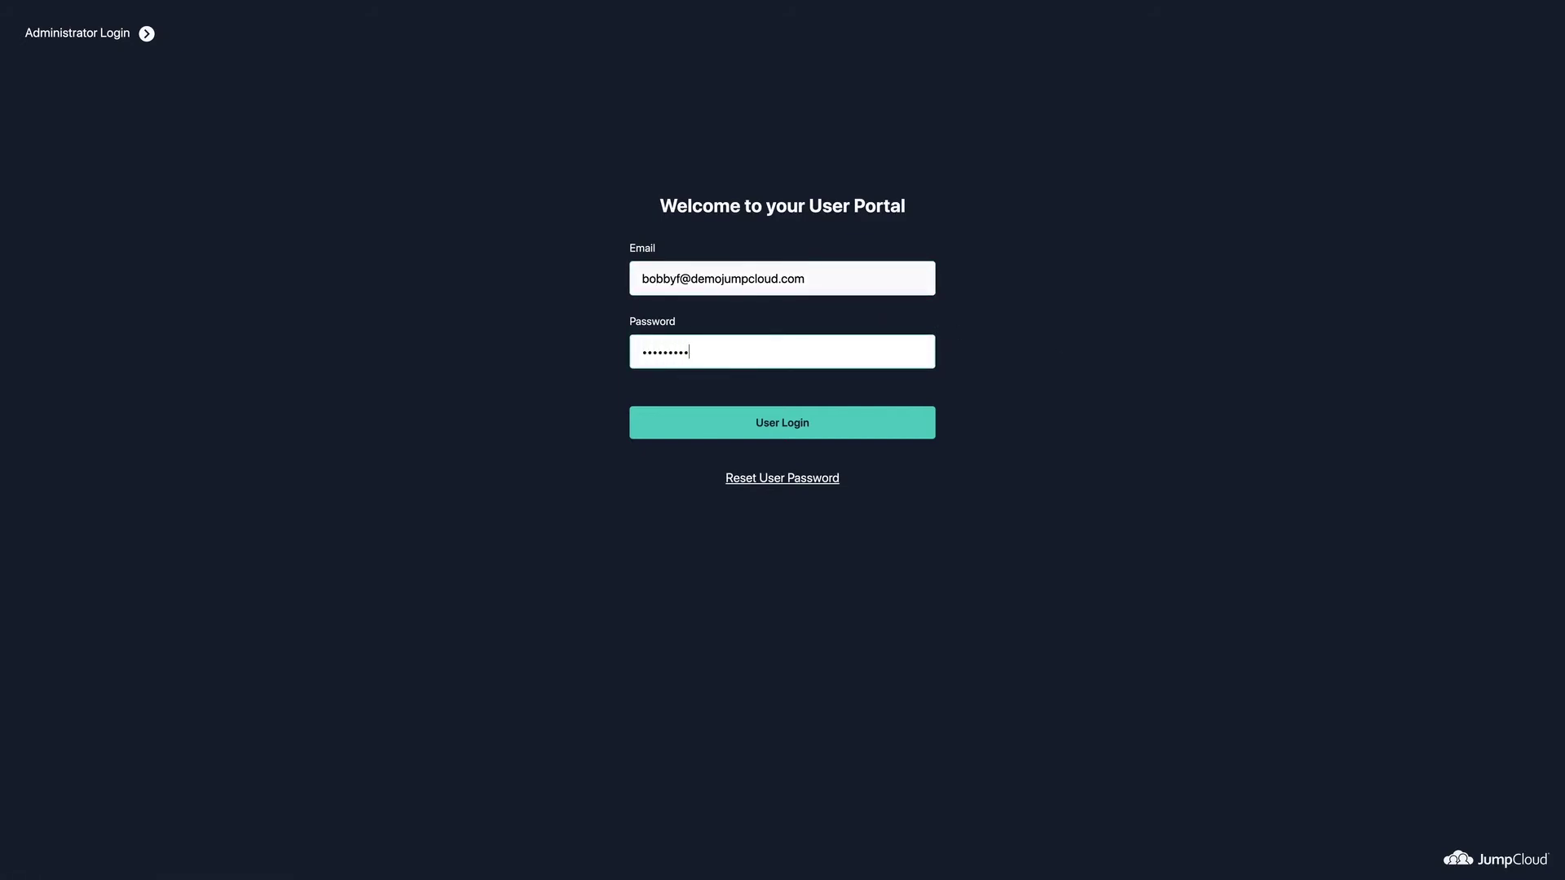
text(xxx)
key(Return)
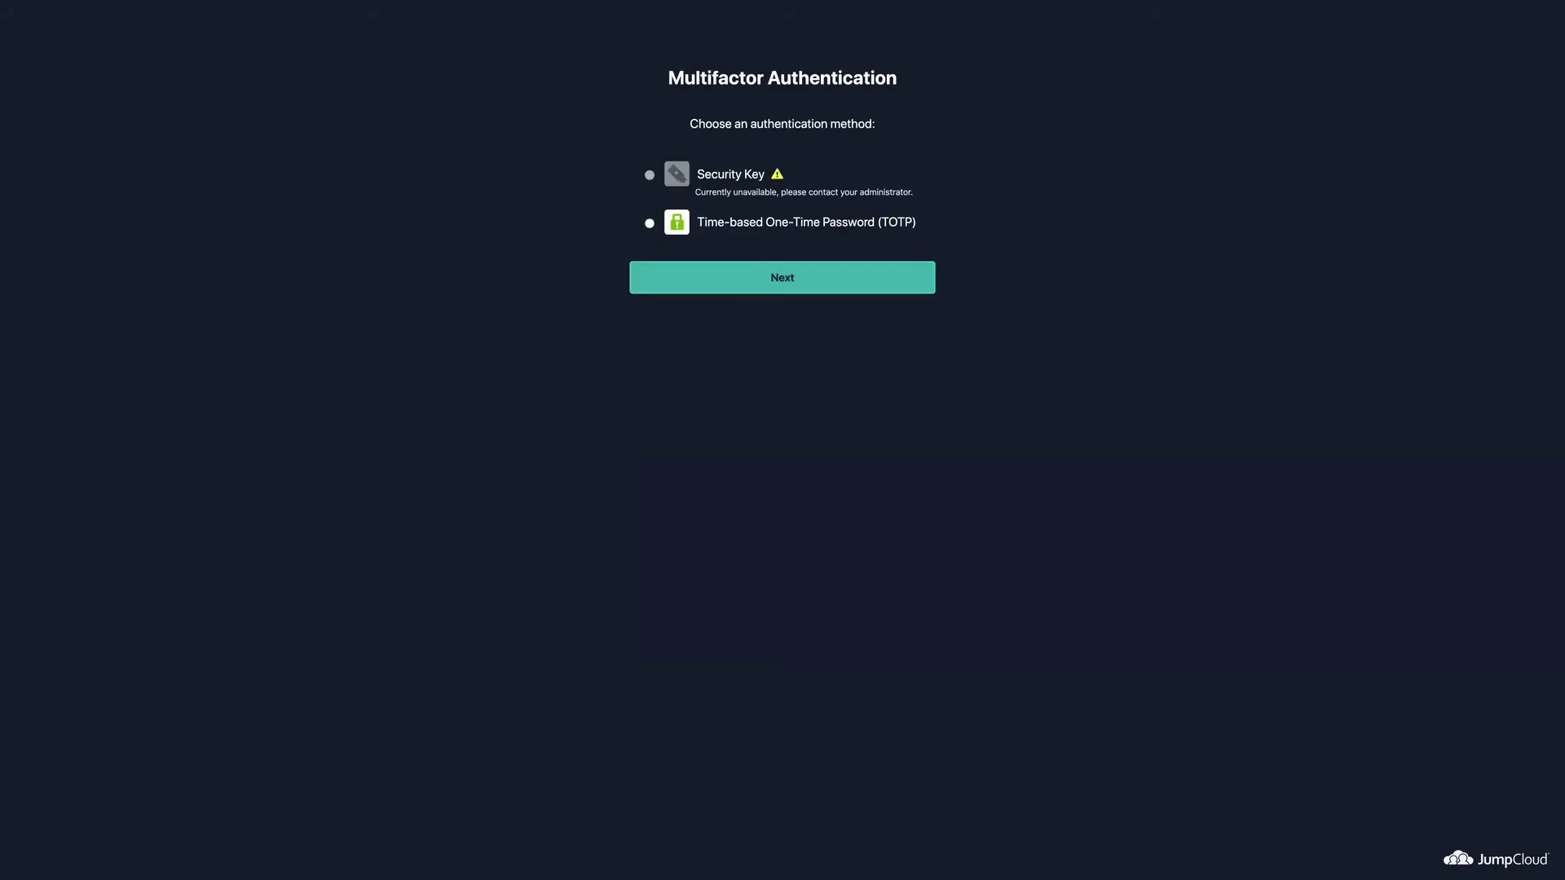
click(748, 287)
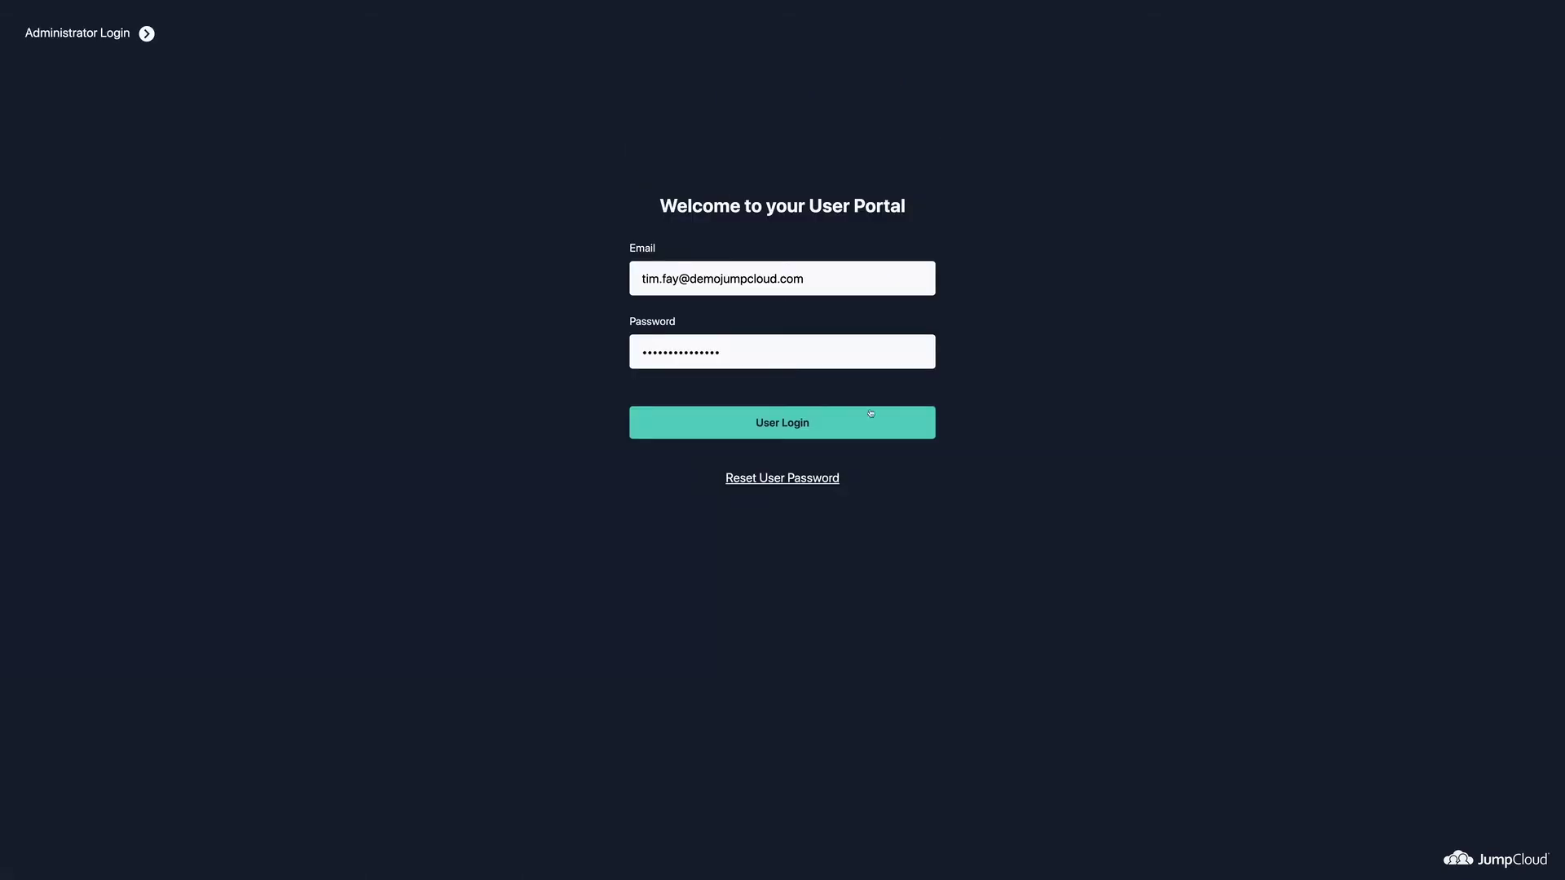
Submit the second user's login details from the User Portal sign-in page
click(795, 418)
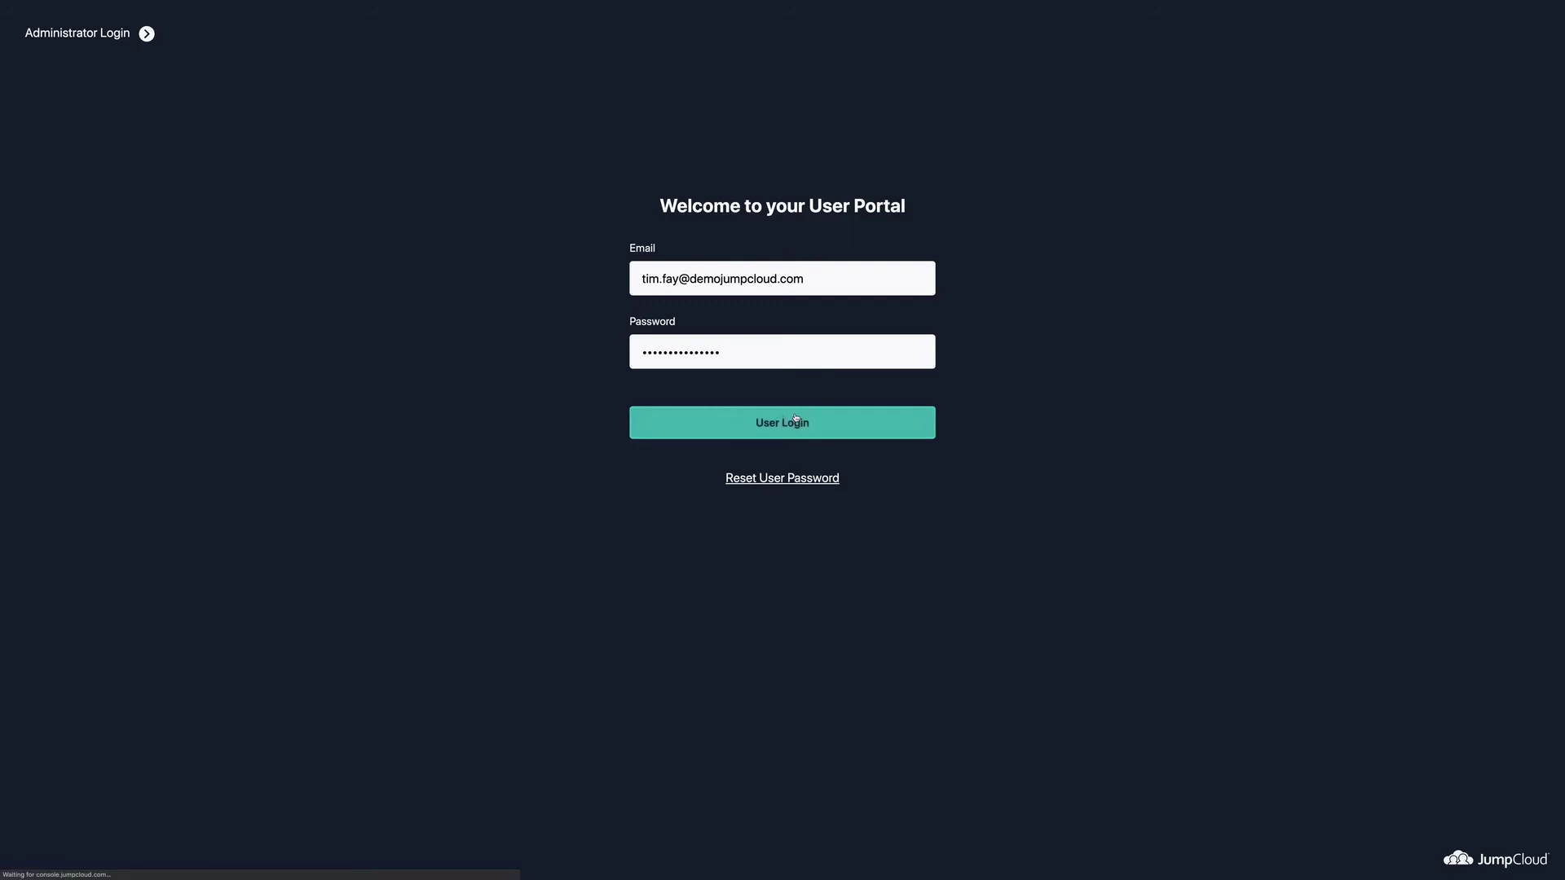